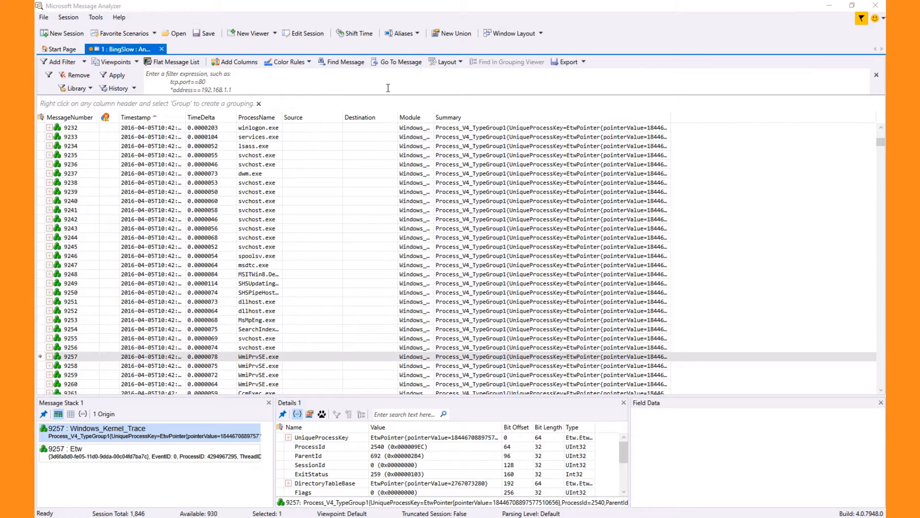
- Group the messages in the analysis grid by Module and collapse all of the module groups
left_click(259, 104)
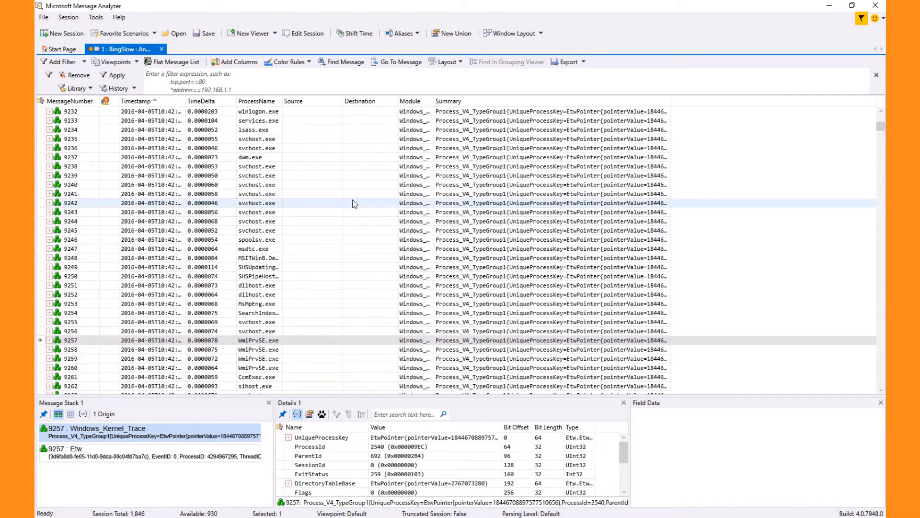
right_click(415, 104)
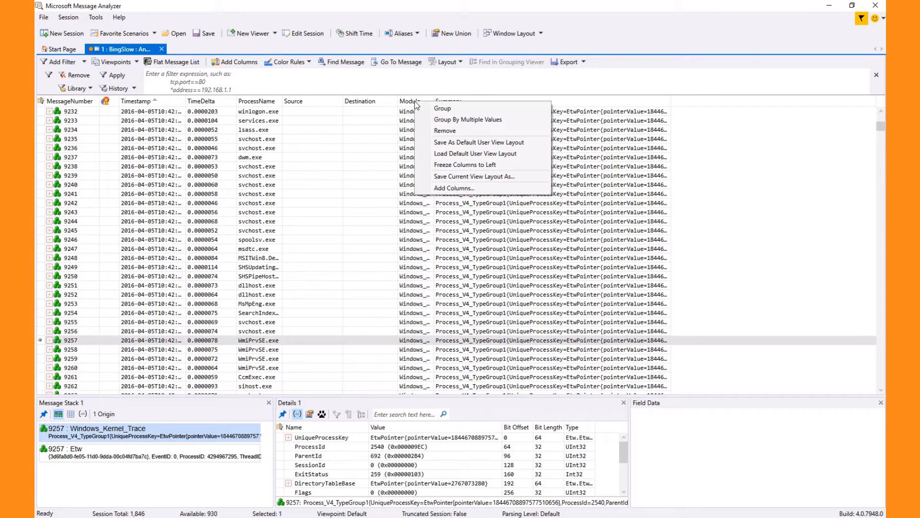
left_click(440, 109)
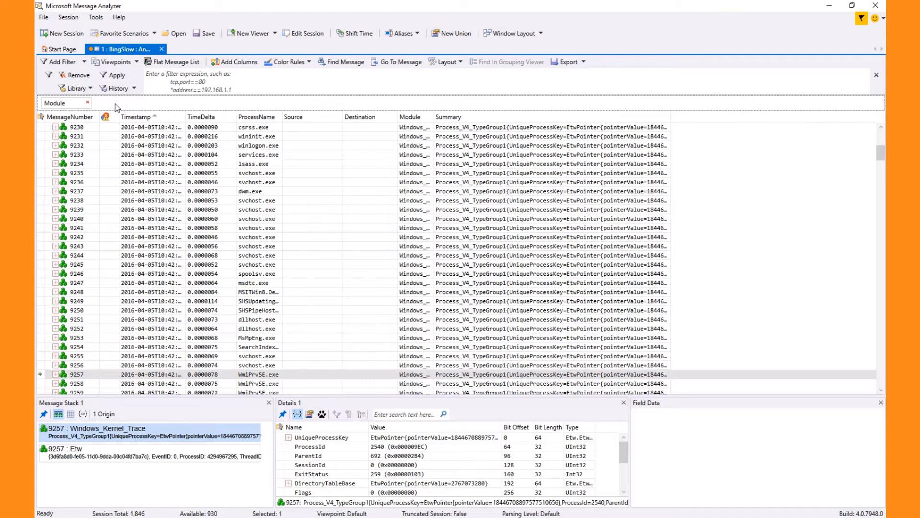
right_click(66, 107)
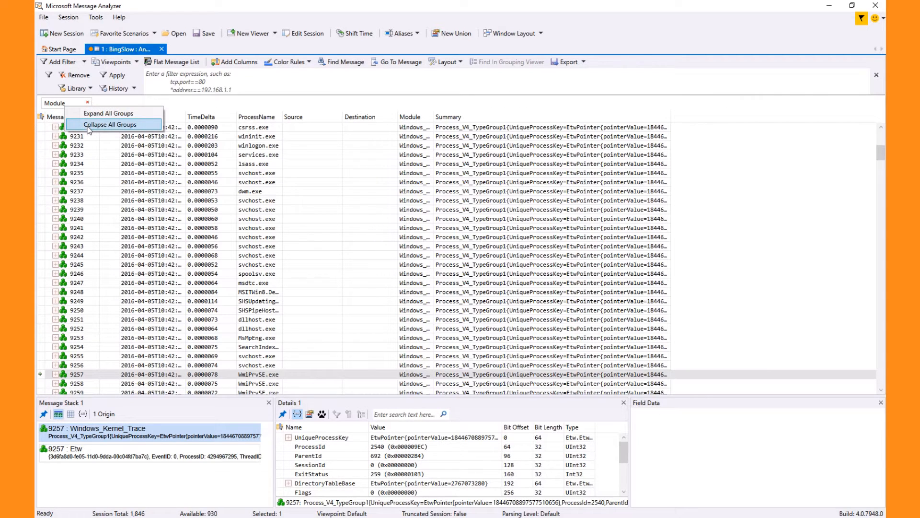
left_click(89, 125)
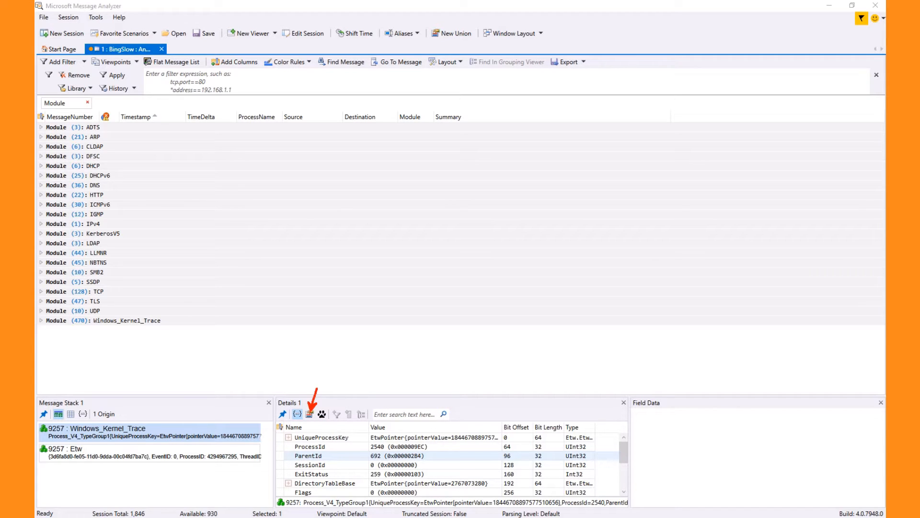
- Show the properties of message 9257 in the details and add its ProcessName property as a second grouping
left_click(309, 413)
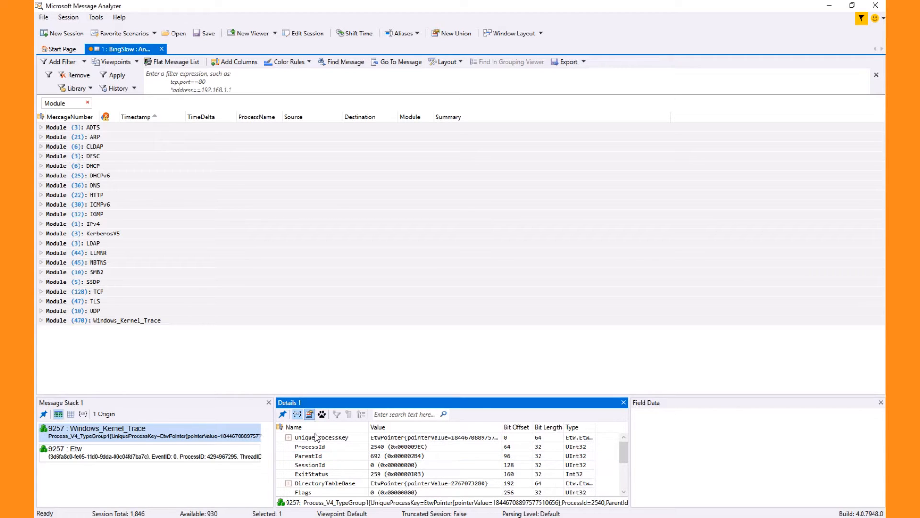
scroll(458, 468, "down", 1)
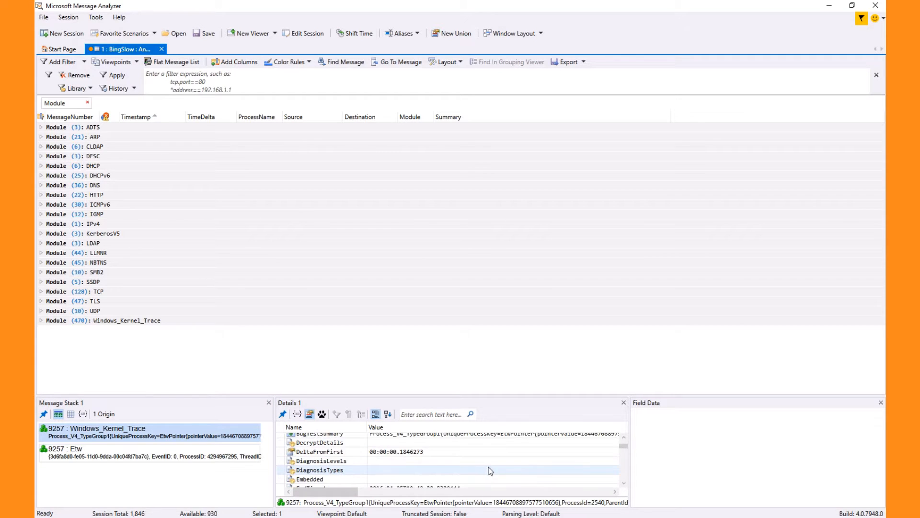
scroll(490, 471, "down", 2)
scroll(491, 471, "down", 2)
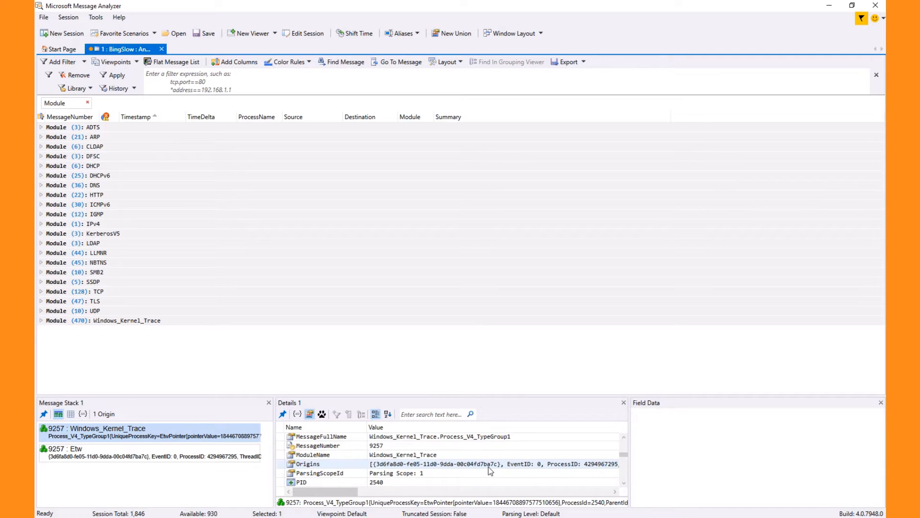
scroll(490, 470, "down", 1)
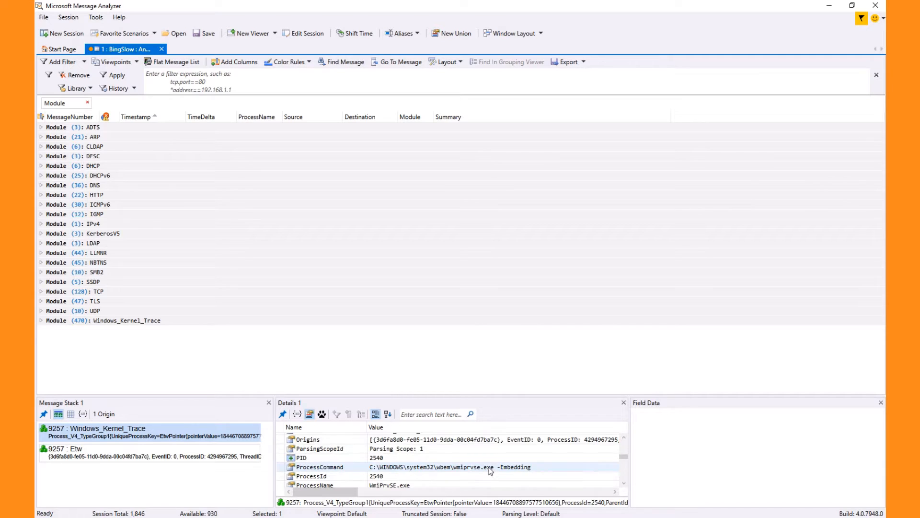
left_click(417, 485)
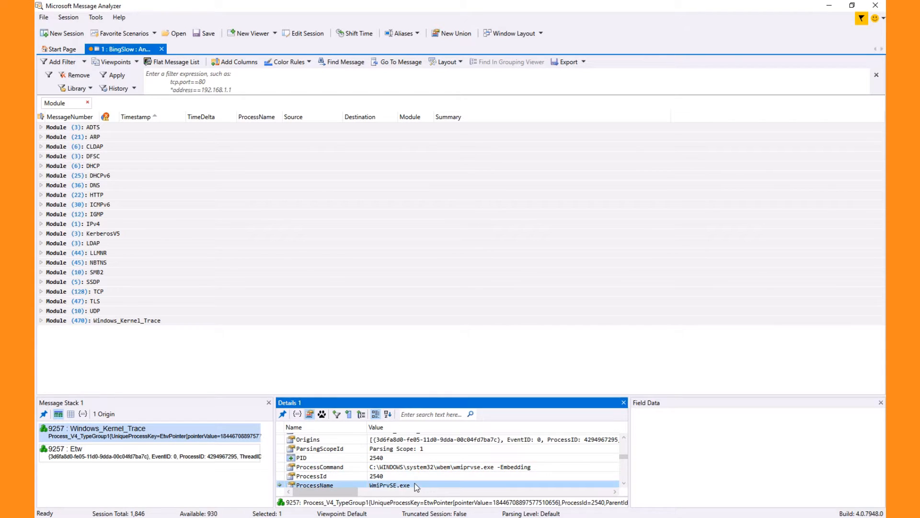
left_click(362, 416)
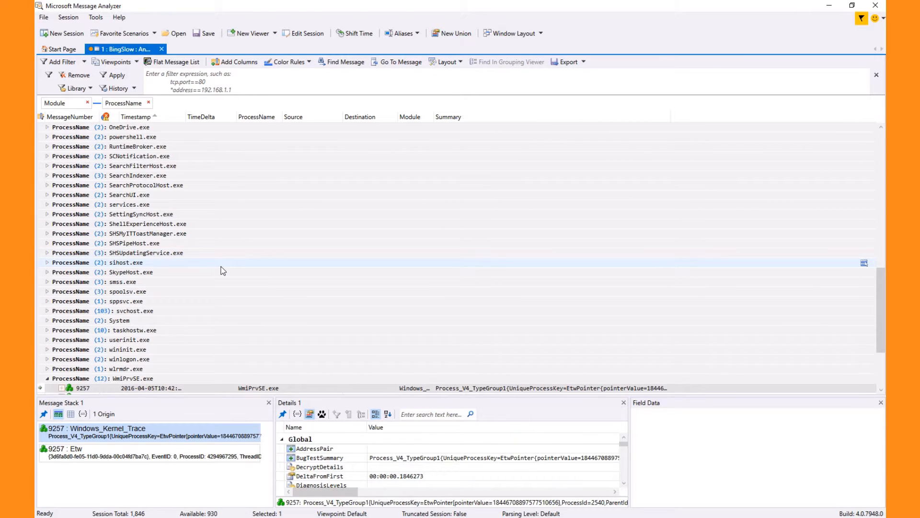
- Collapse all groups at the Module level and expand the NBTNS module to its process names
right_click(66, 105)
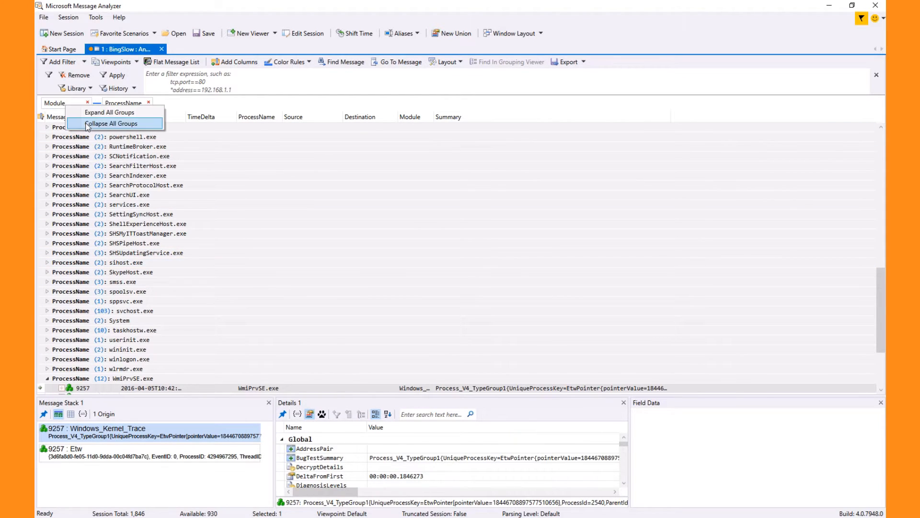
left_click(88, 123)
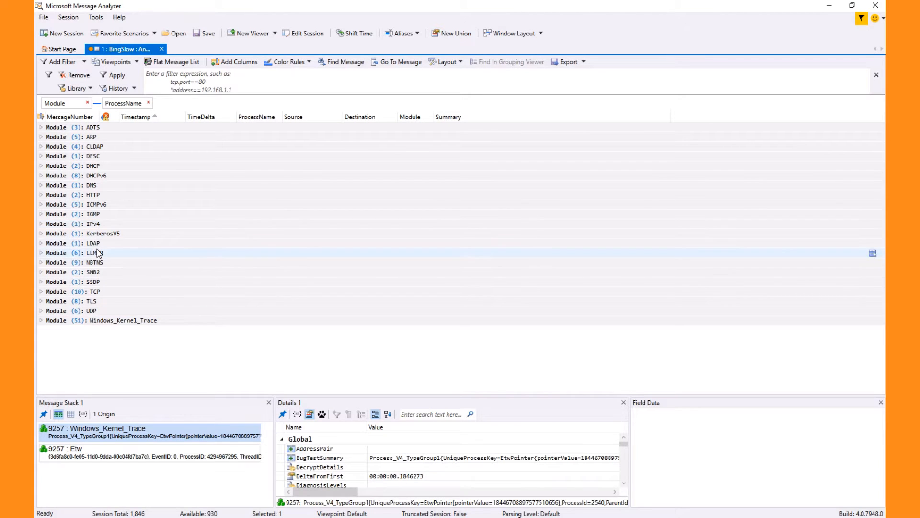
left_click(41, 263)
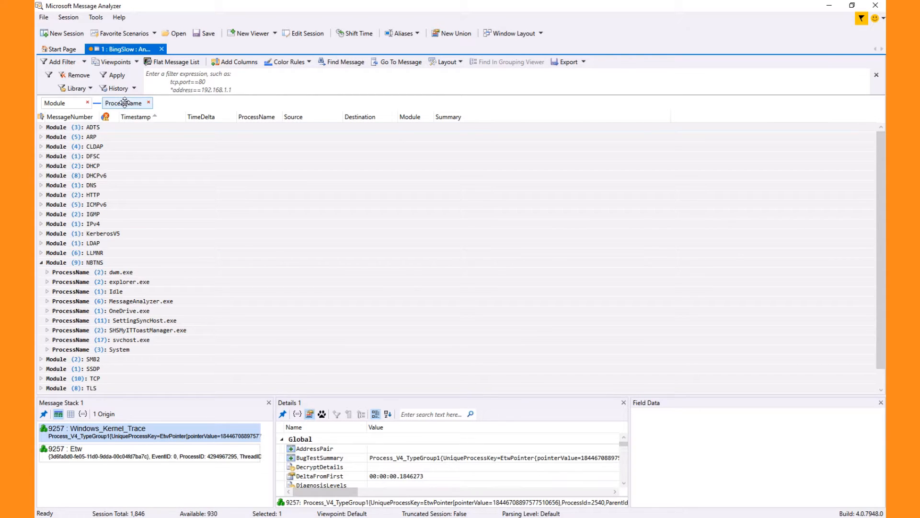
- Move the ProcessName grouping ahead of Module, and finish by removing both groupings from the analysis grid
left_click_drag(125, 103, 40, 108)
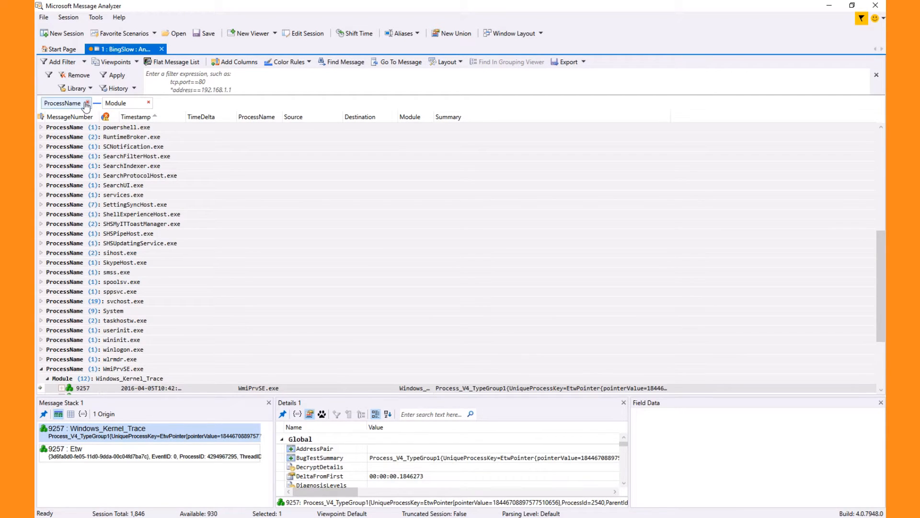
left_click(87, 103)
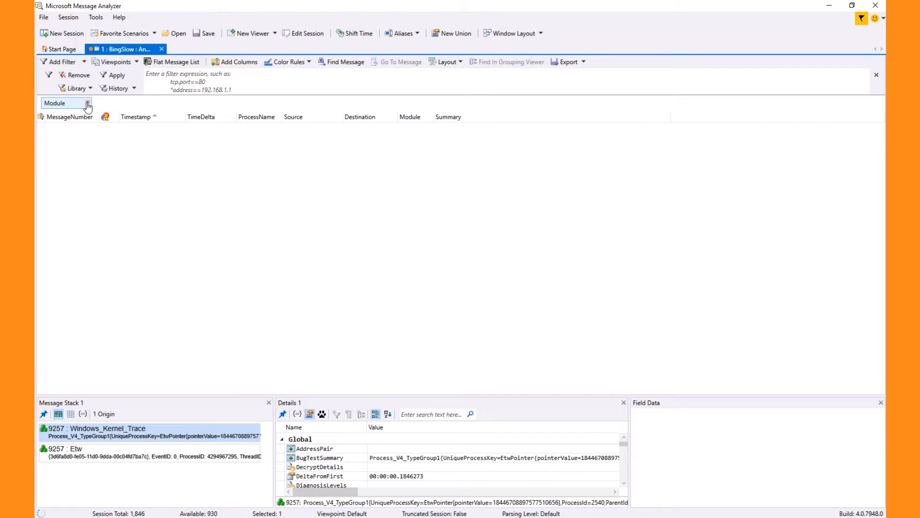
left_click(88, 103)
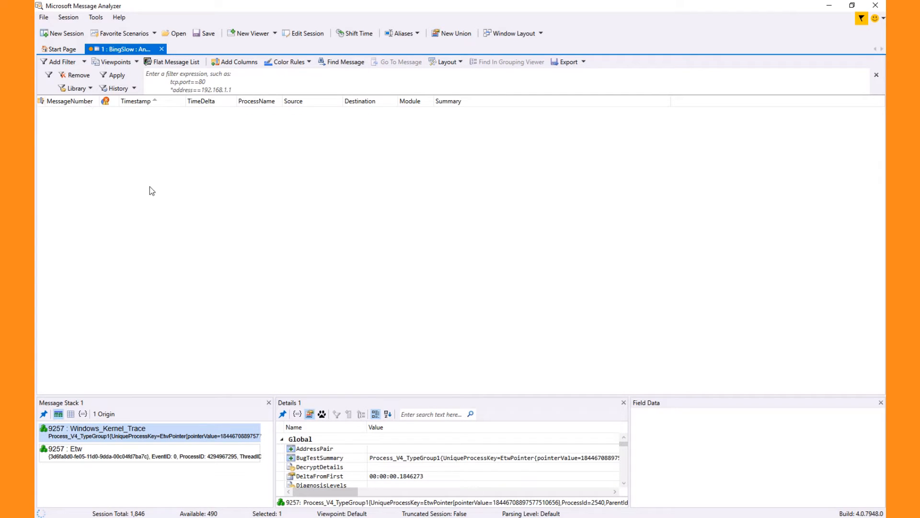
- Try to add the Type field from the field chooser's General category as a grouping
left_click(235, 62)
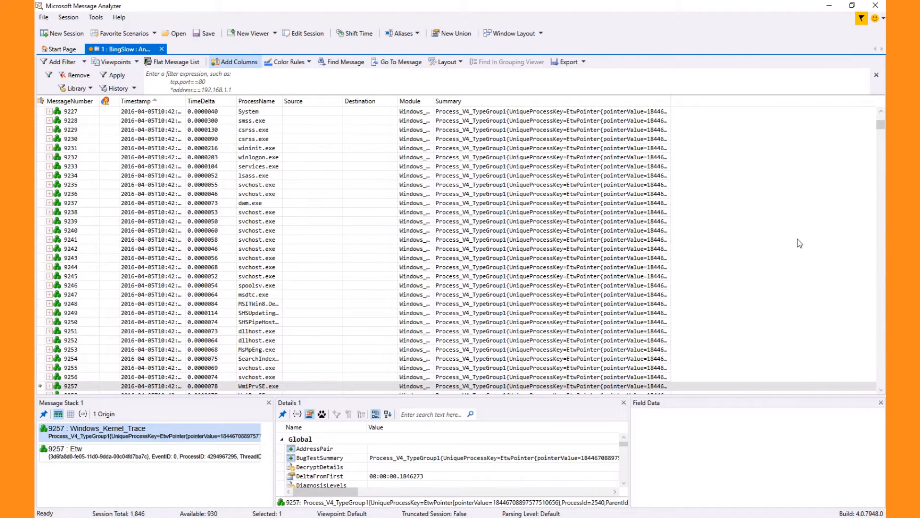
double_click(829, 72)
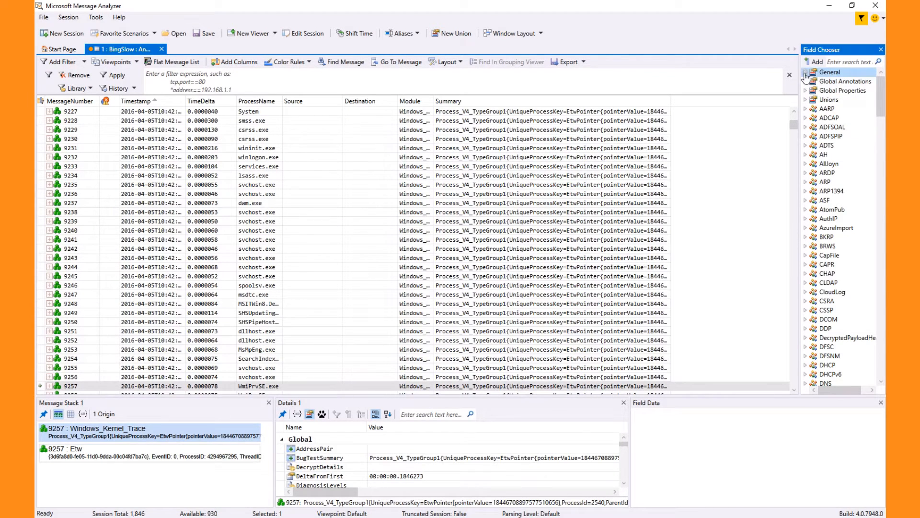
right_click(826, 85)
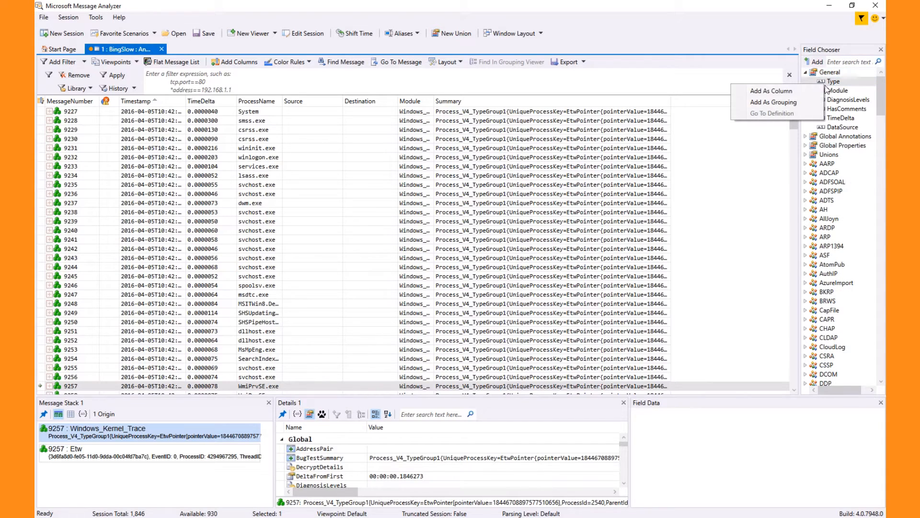
left_click(798, 102)
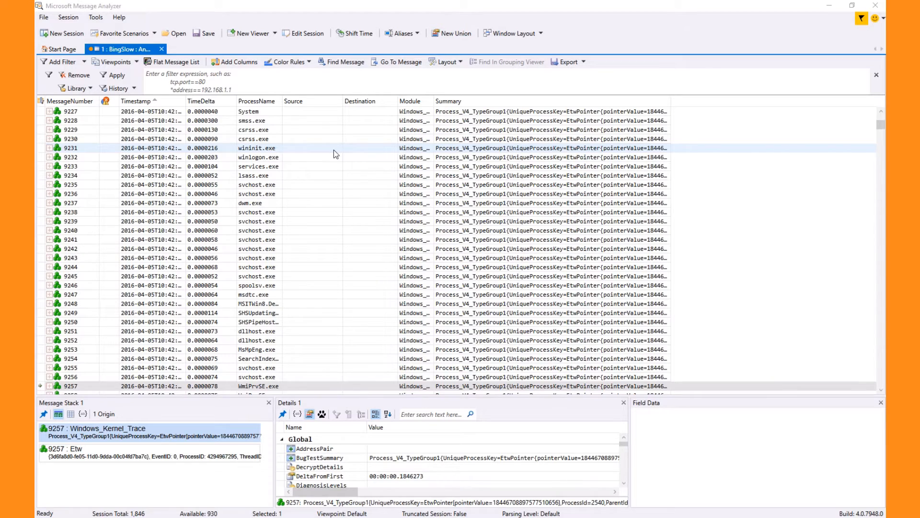
- Open a new Grouping viewer for the session with the Default layout
left_click(260, 33)
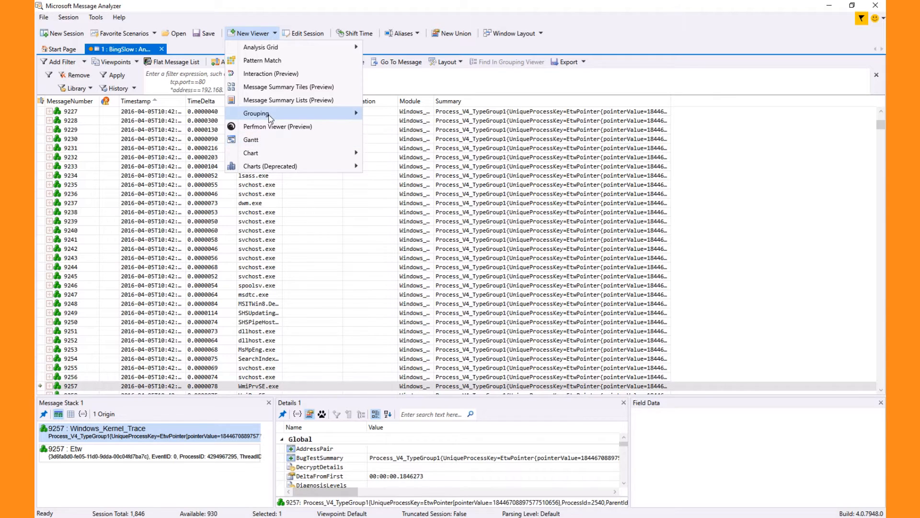
mouse_move(270, 115)
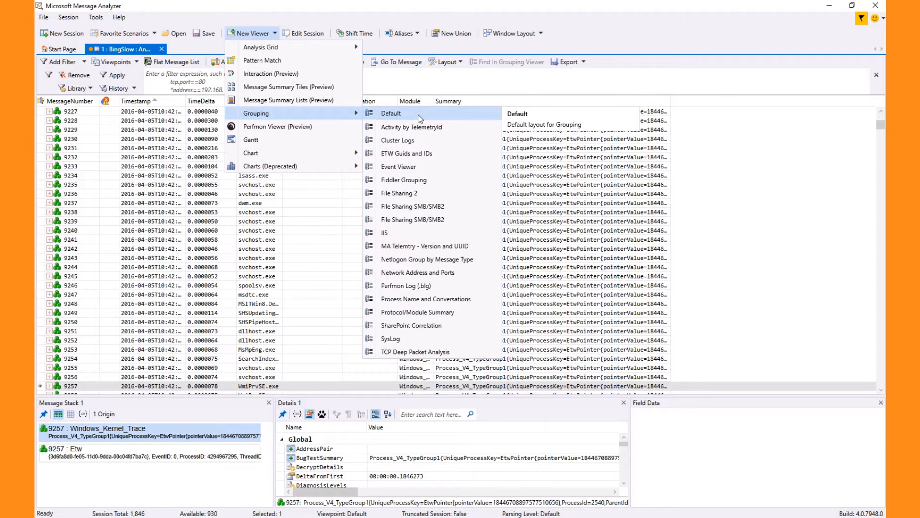
left_click(418, 114)
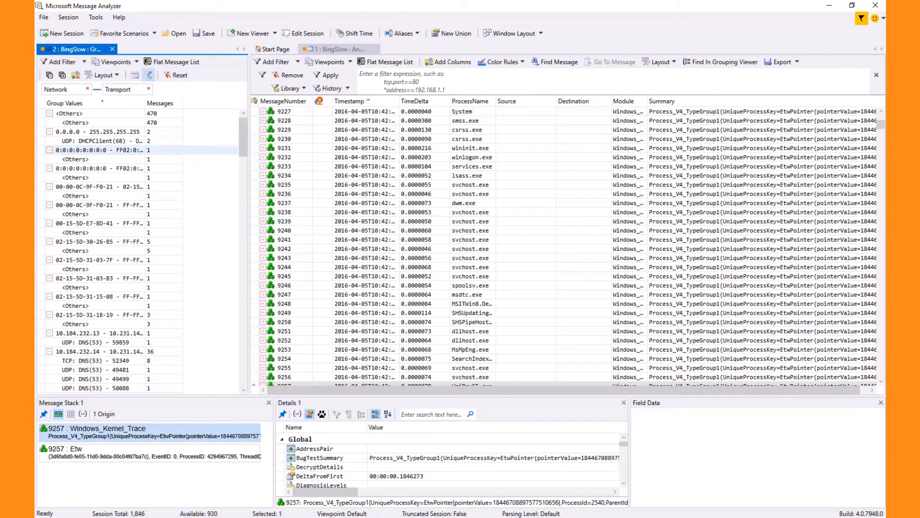
- Filter the analysis grid to the TCP: DNS(53) - 52349 conversation group of network address 10.184.232.14
left_click_drag(83, 92, 148, 101)
key("Escape")
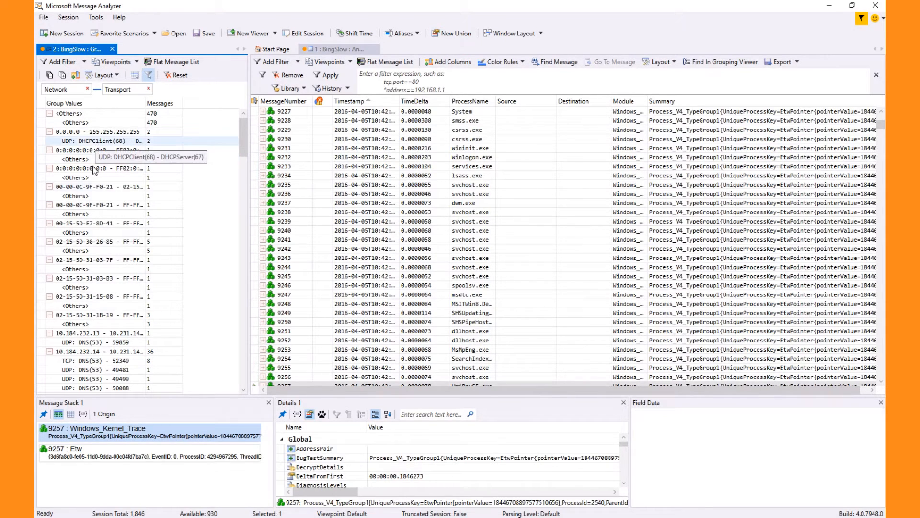
left_click(96, 364)
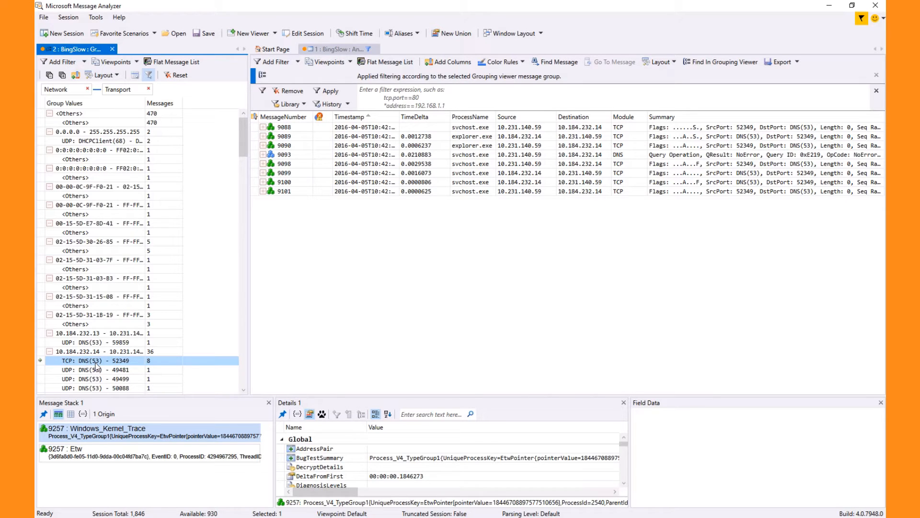
left_click(253, 34)
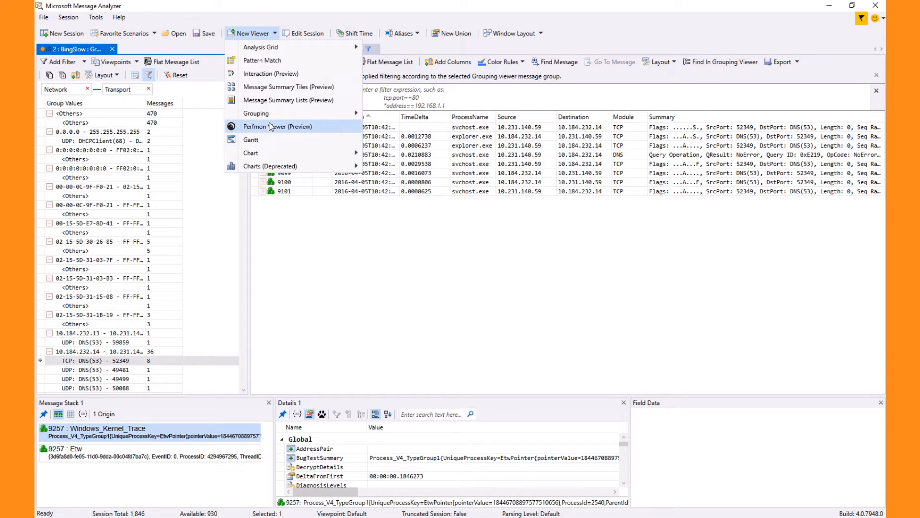
mouse_move(269, 117)
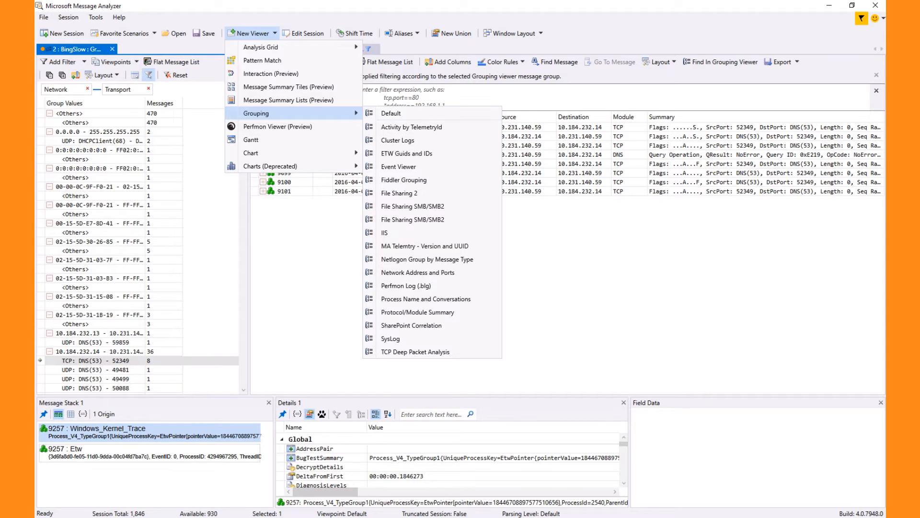
left_click(399, 112)
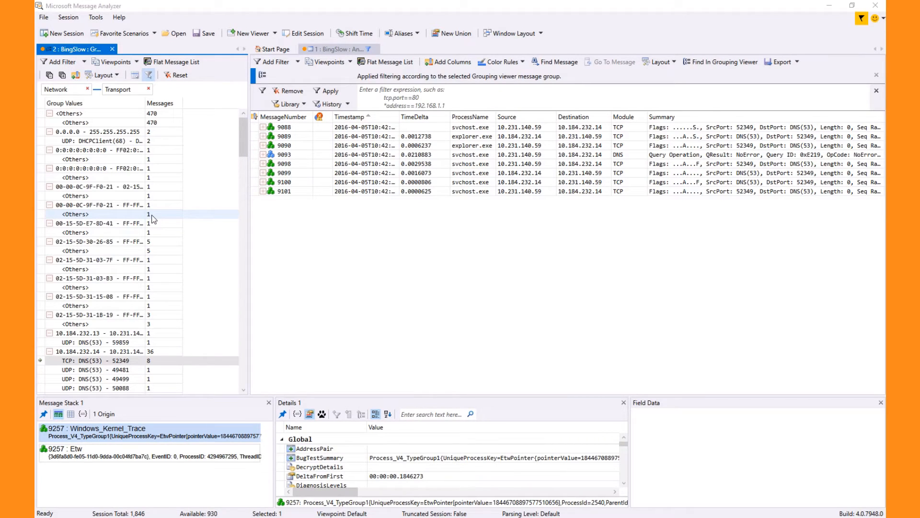
- Collapse all Network groups in the Grouping viewer, expand all rows, and collapse them all again
right_click(67, 93)
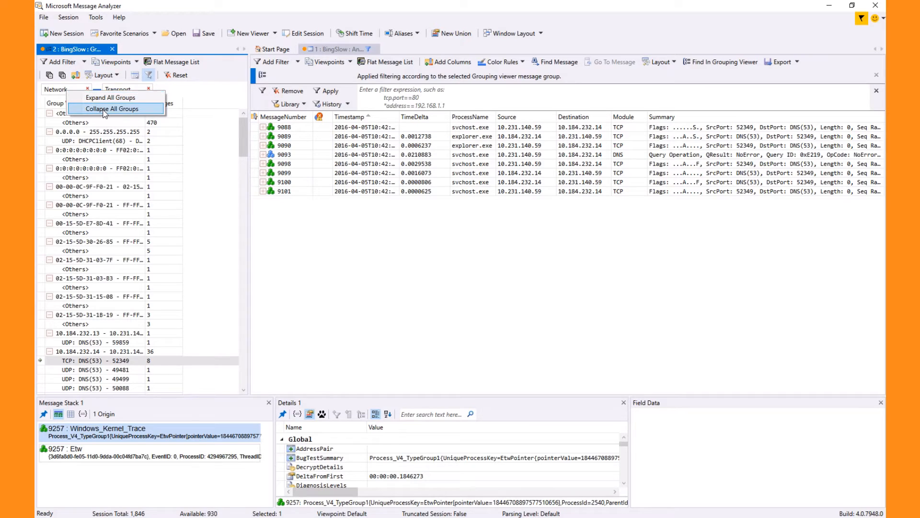
left_click(105, 109)
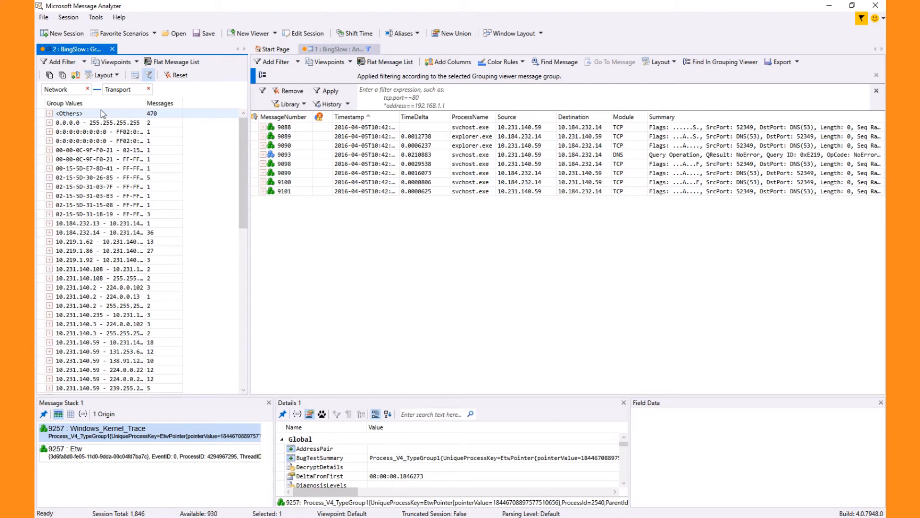
left_click(63, 77)
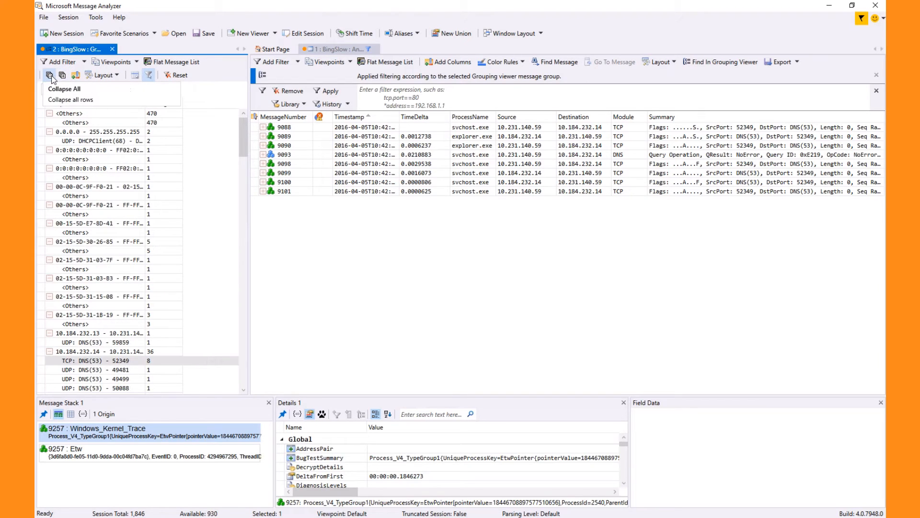
left_click(50, 76)
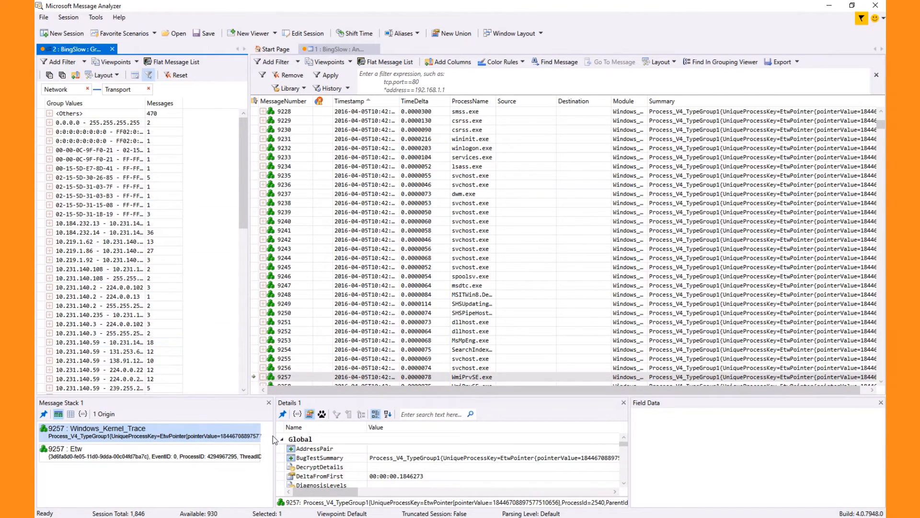
- List the message fields in the Details view and open the available actions for the ProcessId field of message 9257
left_click(298, 414)
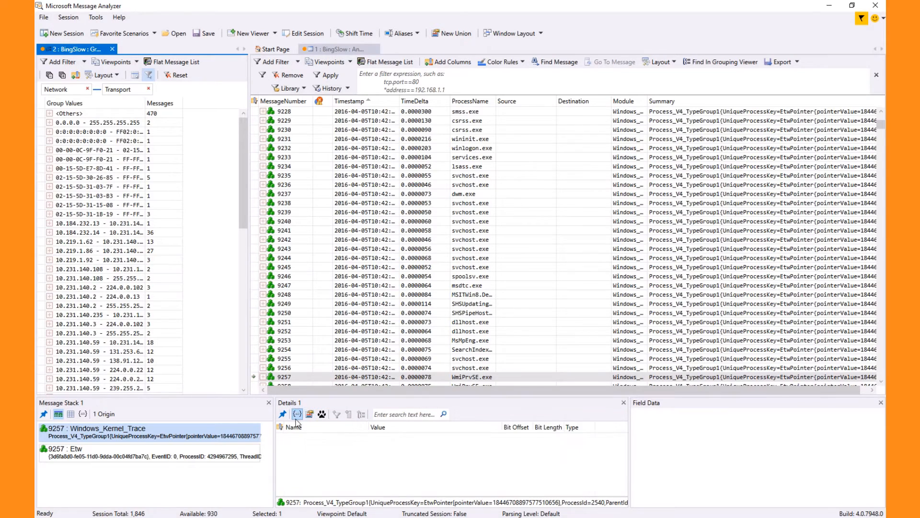
left_click(307, 445)
right_click(308, 445)
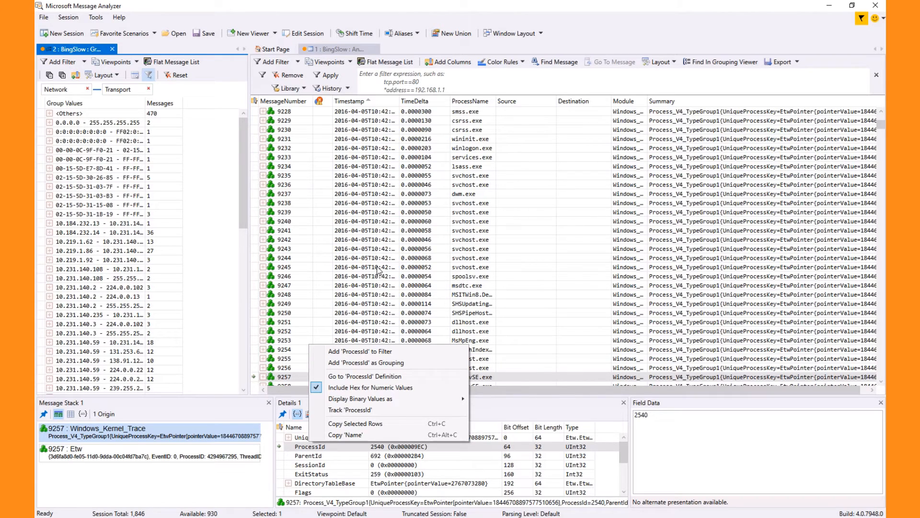
left_click(378, 267)
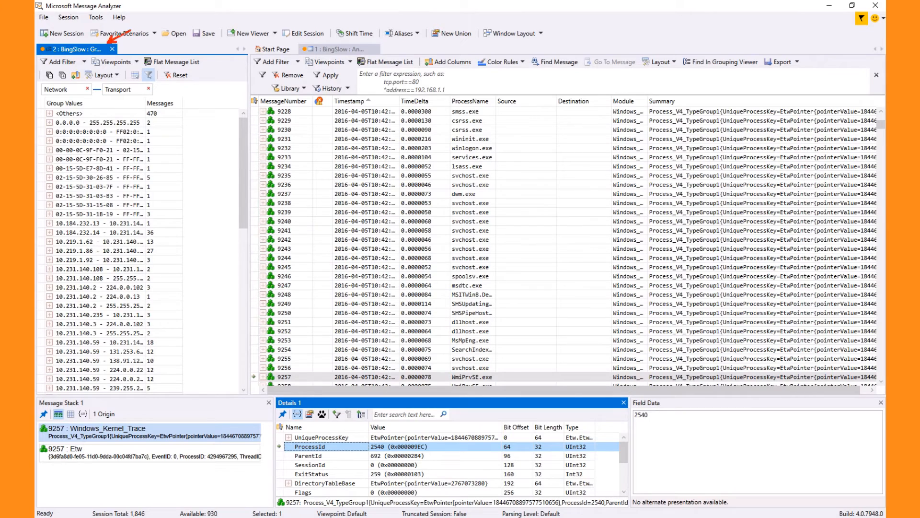
- Try to add the ProcessId field of message 9242 as a grouping in the analysis grid
left_click(336, 49)
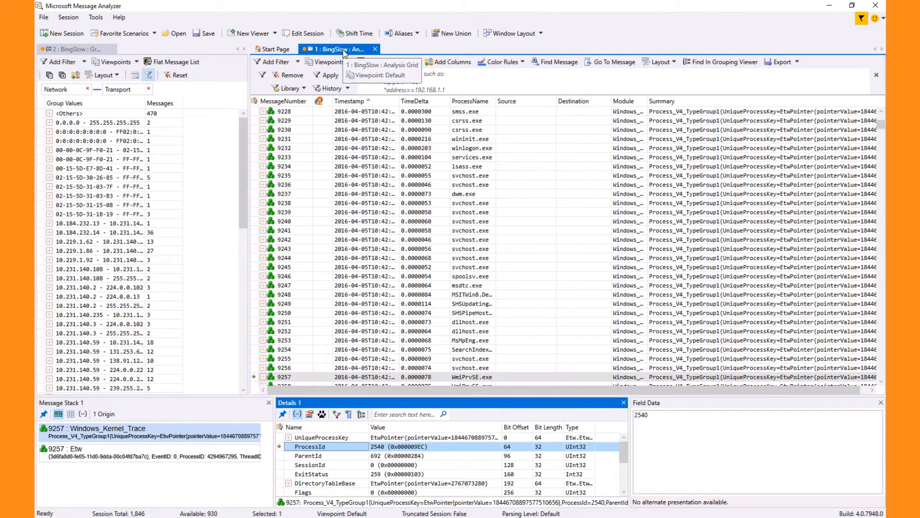
left_click(419, 240)
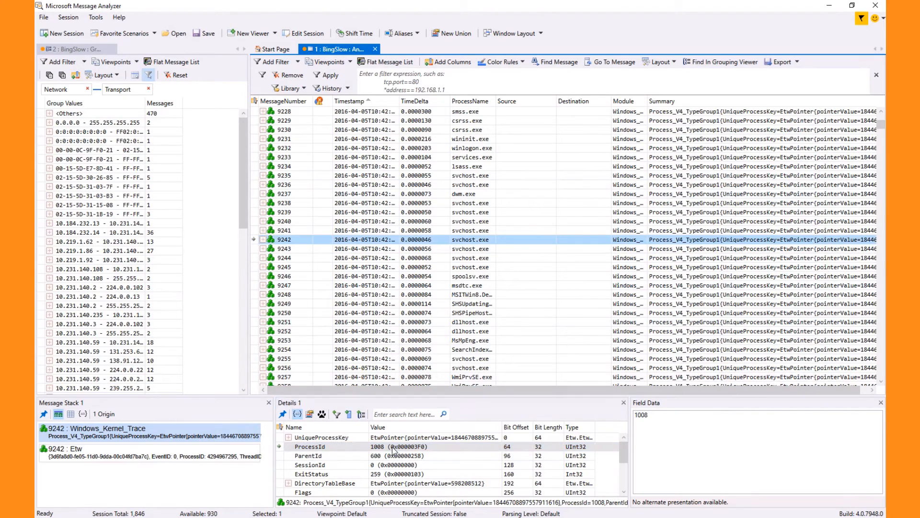
right_click(393, 448)
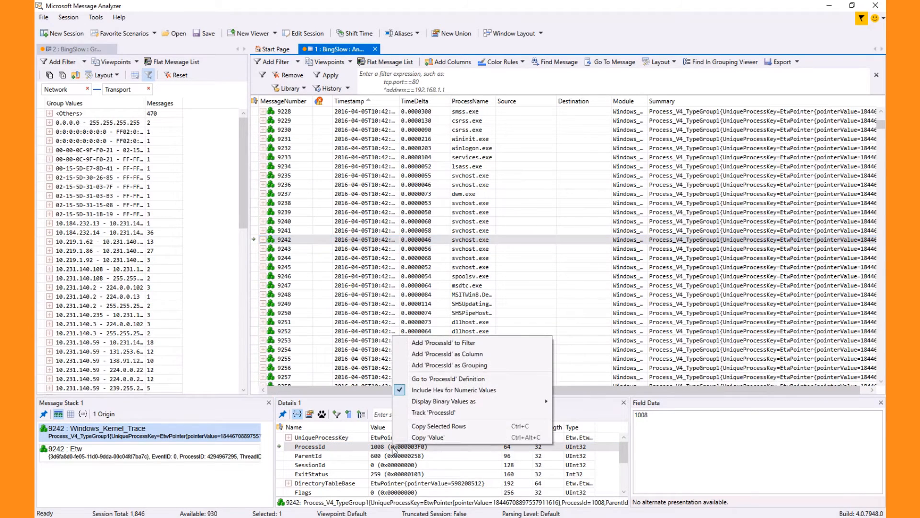
left_click(455, 366)
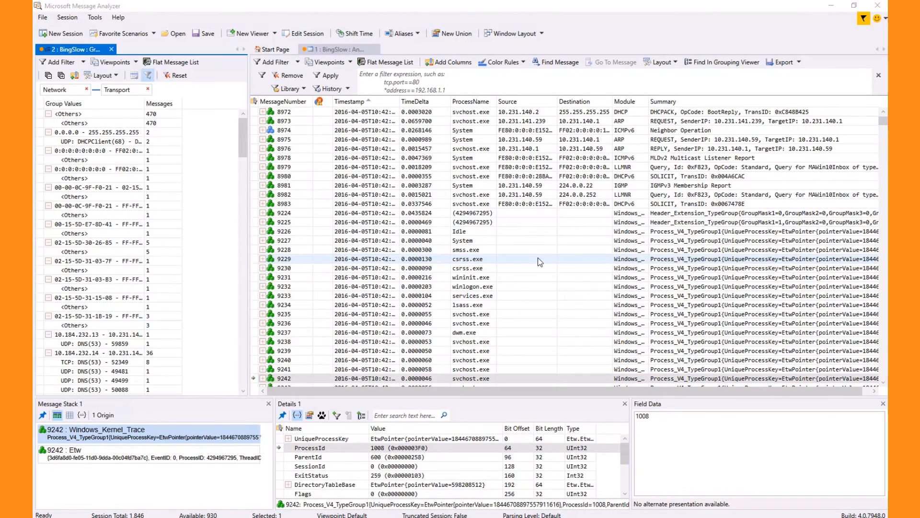
- Filter the analysis grid to the TCP: DNS(53) - 52349 and UDP: DNS(53) - 49481 groups together, and reset the filtering
left_click(117, 363)
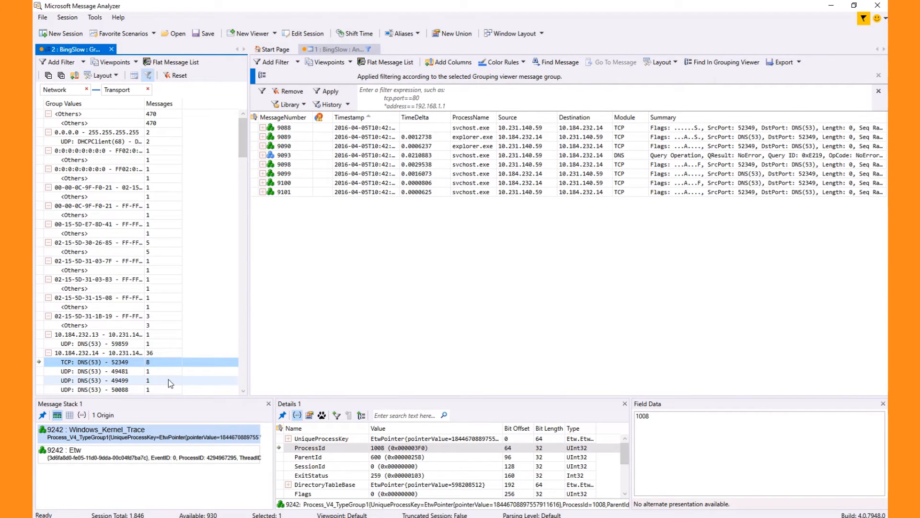
left_click(126, 373, "ctrl")
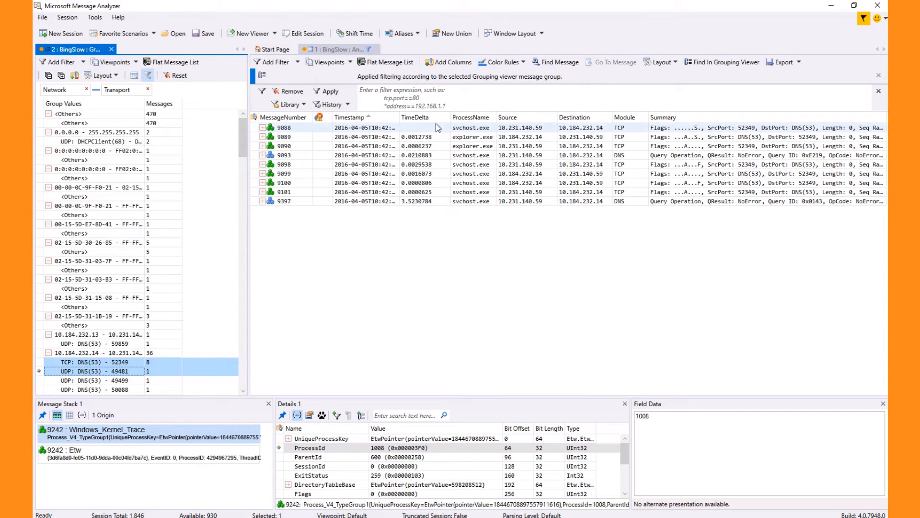
left_click(177, 76)
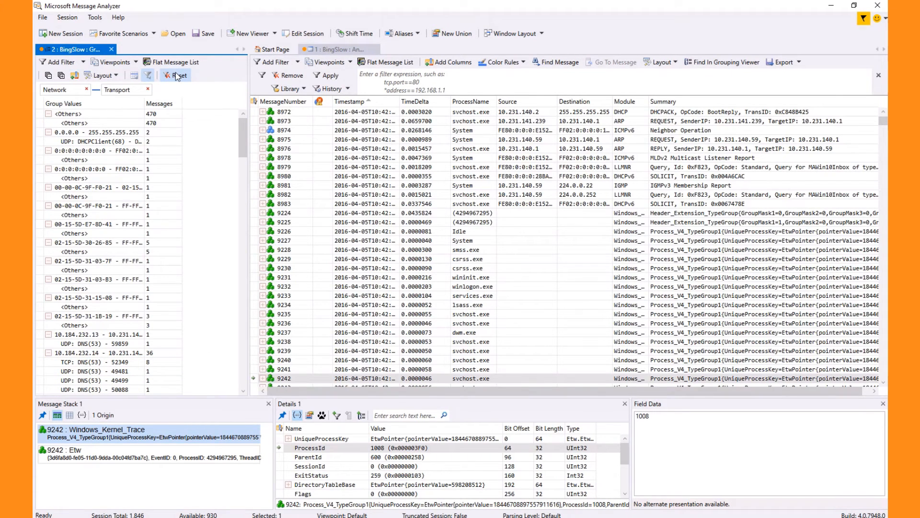
- Select the TCP: DNS(53) - 52349 group and switch the Grouping viewer to Selection Mode
left_click(116, 362)
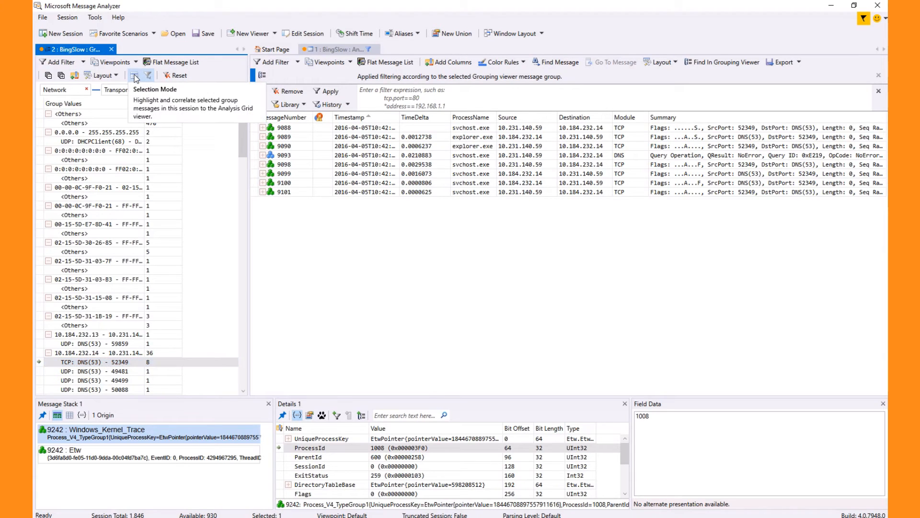
left_click(134, 75)
left_click(134, 75)
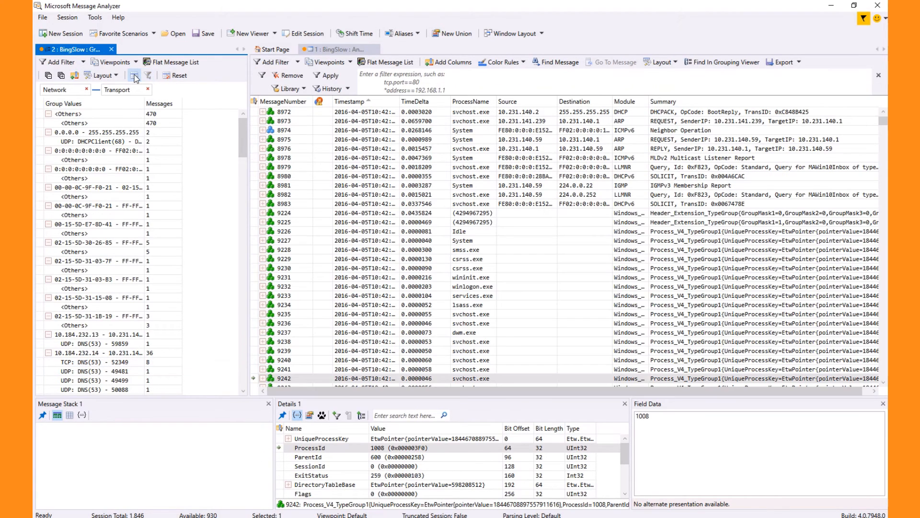
- Highlight the messages of the TCP: DNS(53) - 52349 group in the full analysis grid and view them
left_click(883, 383)
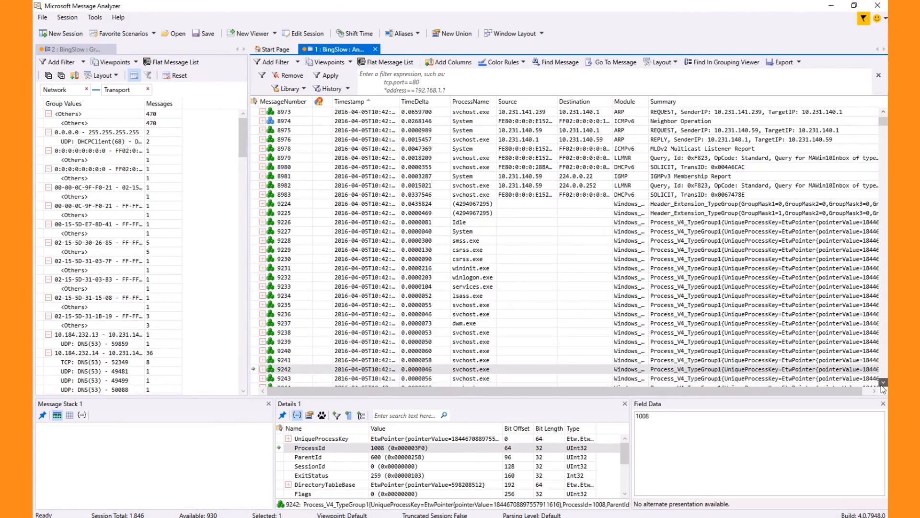
scroll(883, 388, "down", 5)
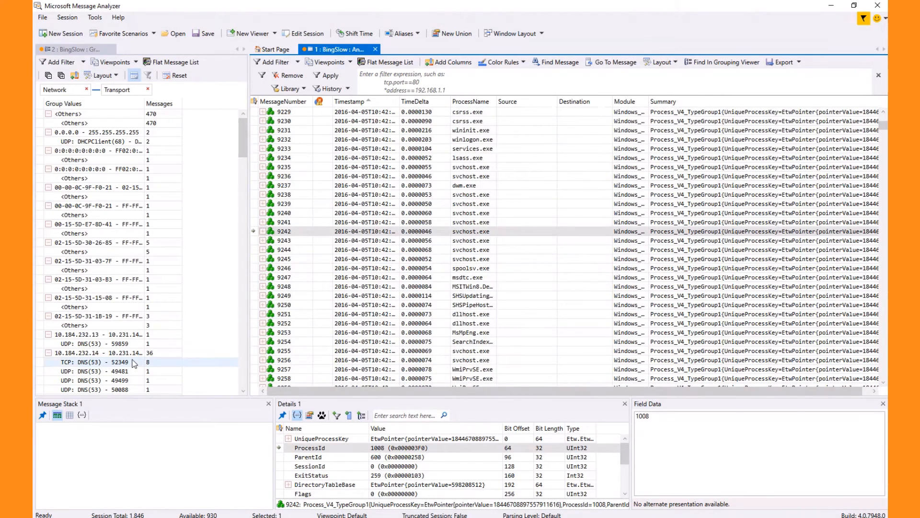
left_click(134, 362)
left_click(883, 384)
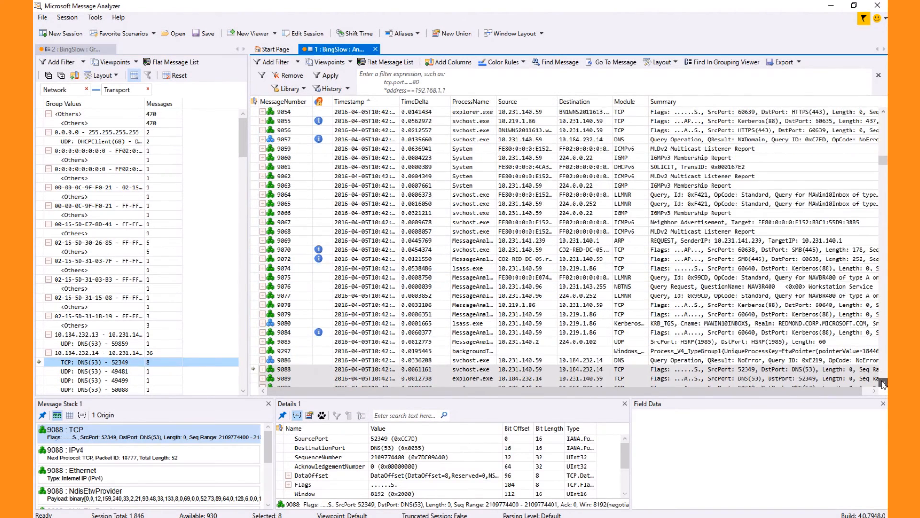
scroll(883, 384, "down", 2)
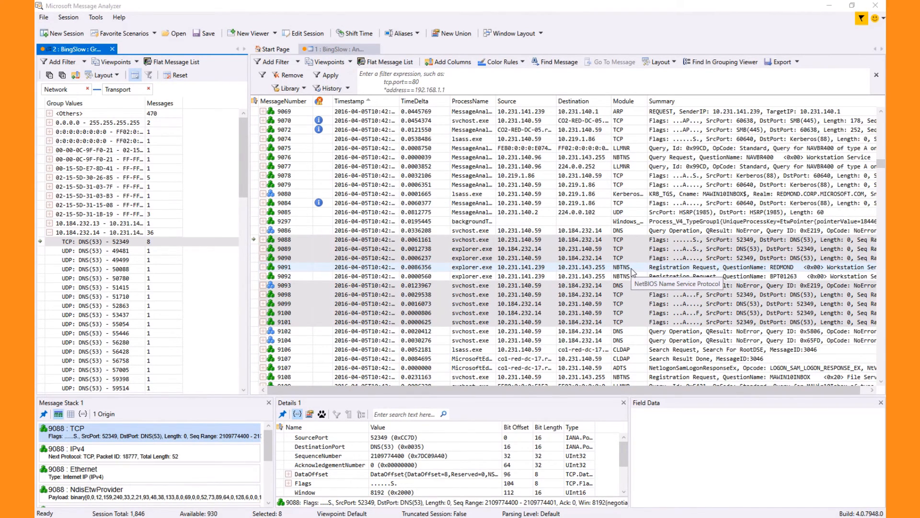
- Apply an "http" filter to the Grouping viewer and filter the analysis grid to the TCP: 57117 - HTTP(80) group
left_click(61, 65)
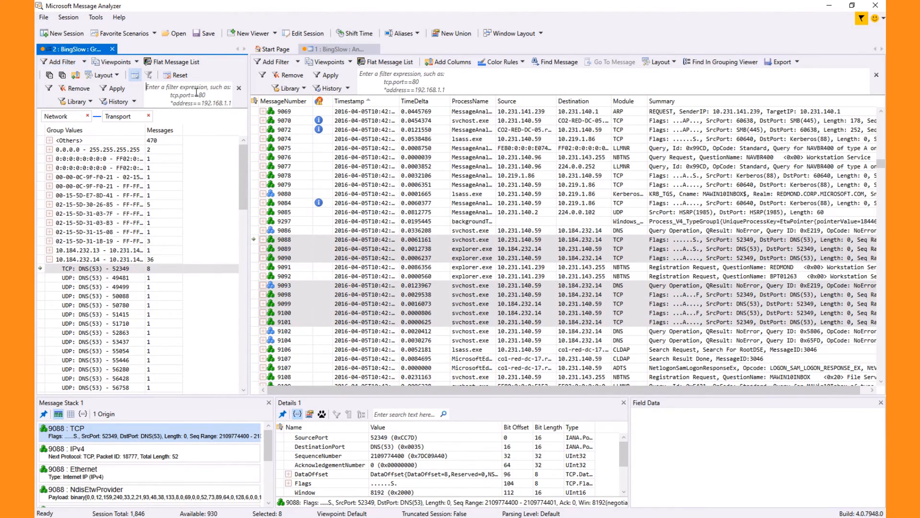
type("http")
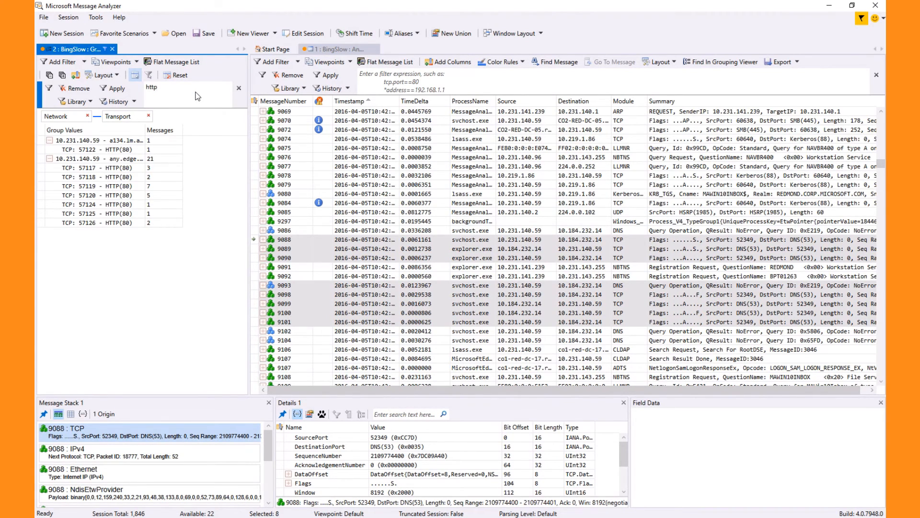
left_click(116, 169)
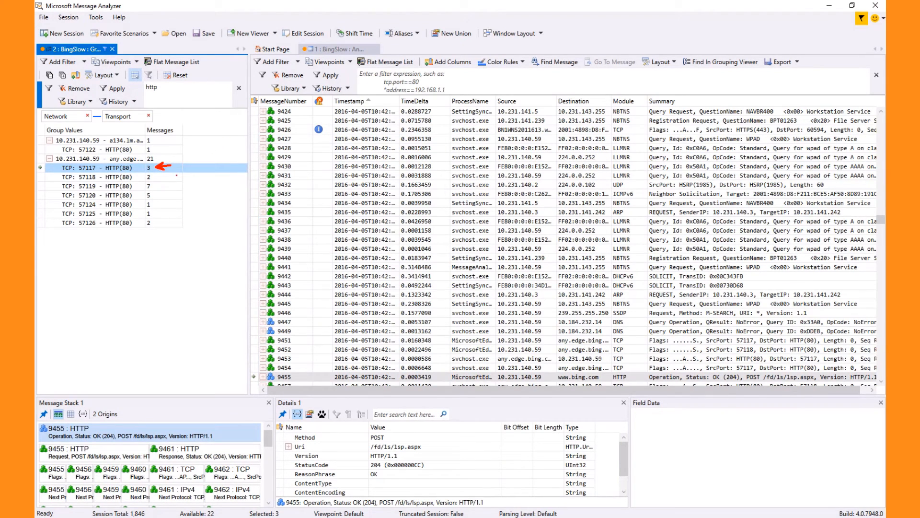
left_click(150, 75)
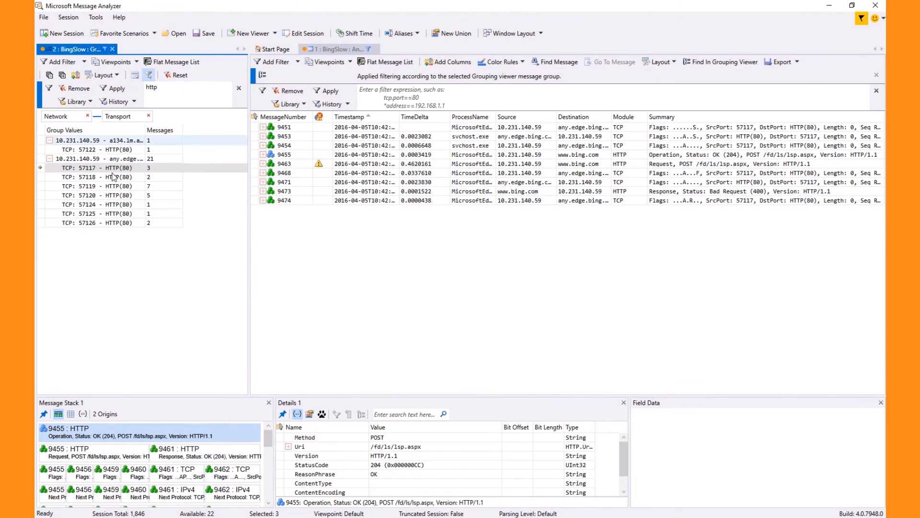